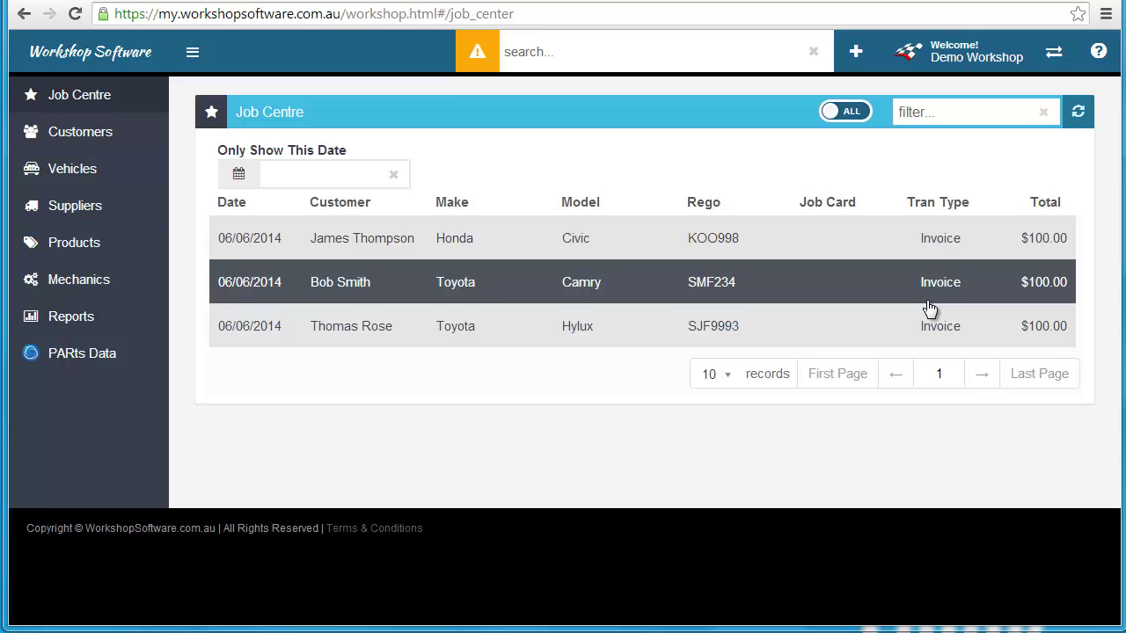
Open the Demo Workshop company profile and scroll down toward its Xero section
{"action": "left_click", "coordinate": [970, 62]}
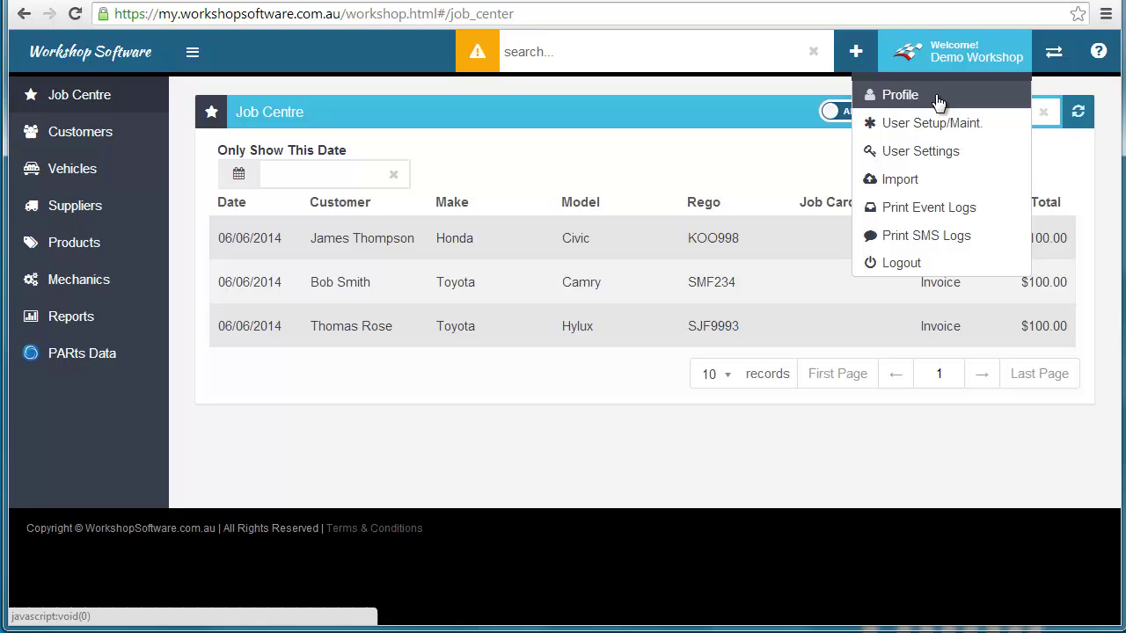
{"action": "left_click", "coordinate": [938, 102]}
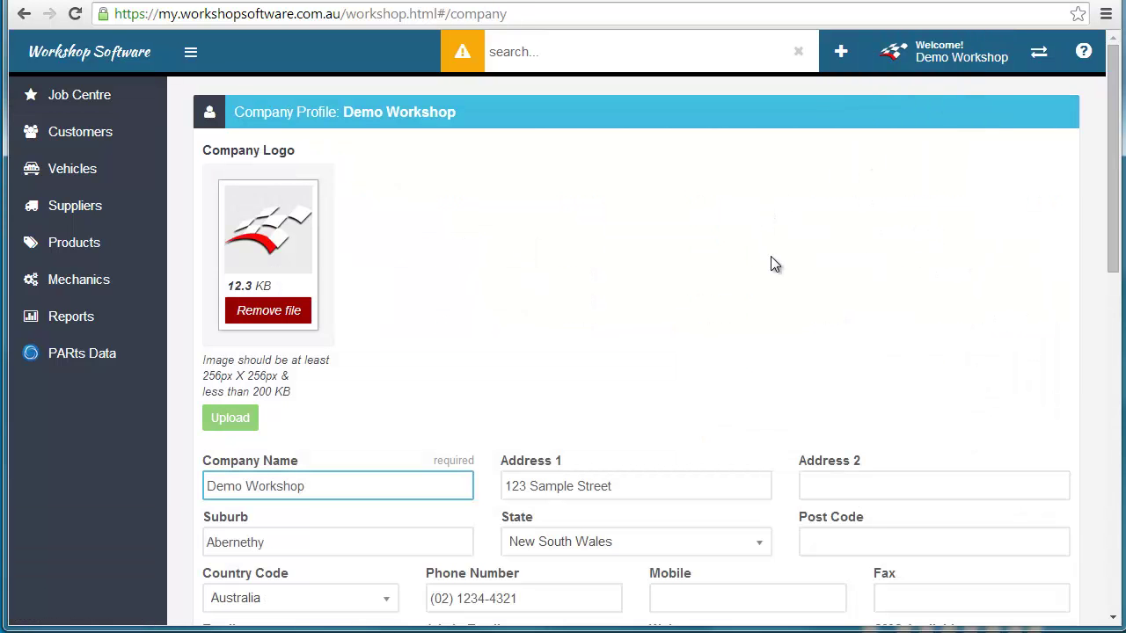
{"action": "scroll", "coordinate": [770, 265], "scroll_direction": "down", "scroll_amount": 6}
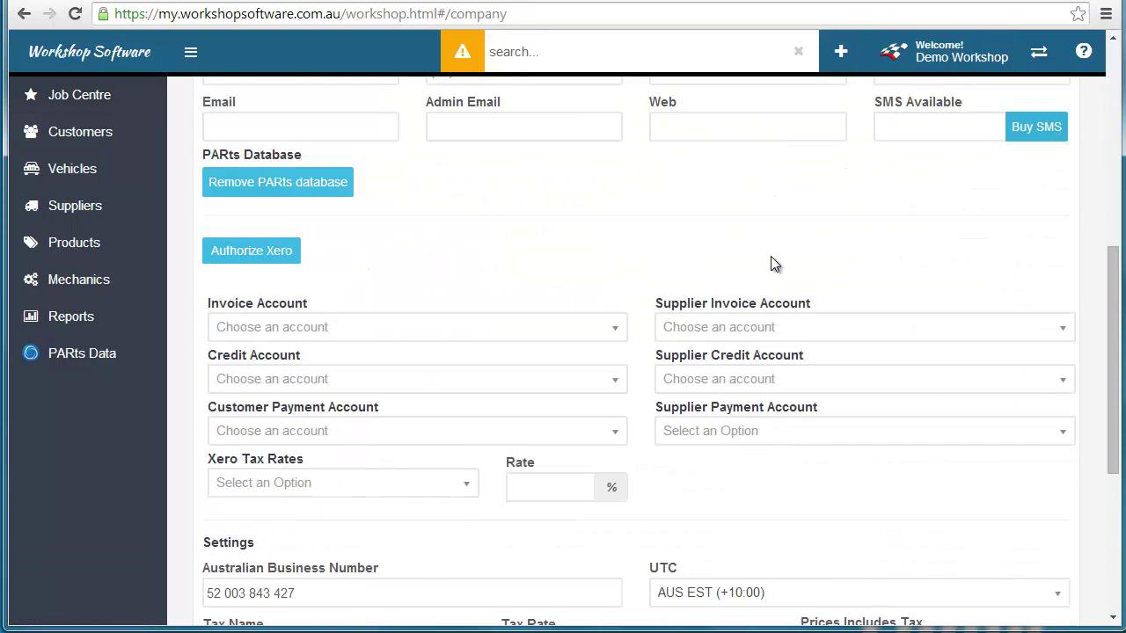
Authorise Workshop Software in Xero for the Demo Company (AU) organisation
{"action": "left_click", "coordinate": [267, 257]}
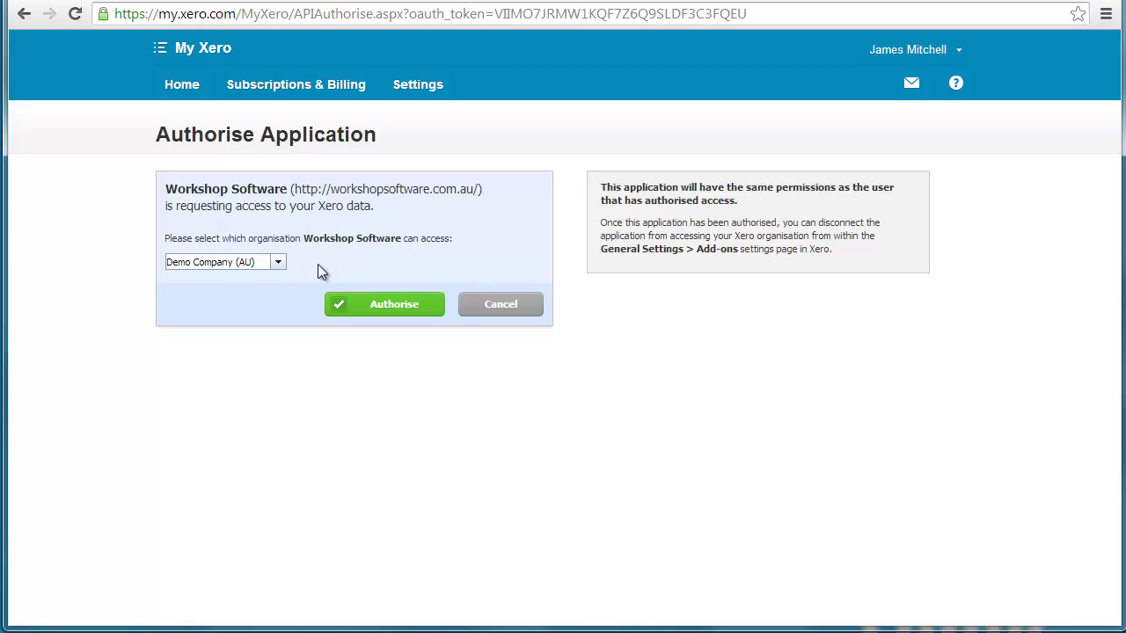
{"action": "left_click", "coordinate": [278, 265]}
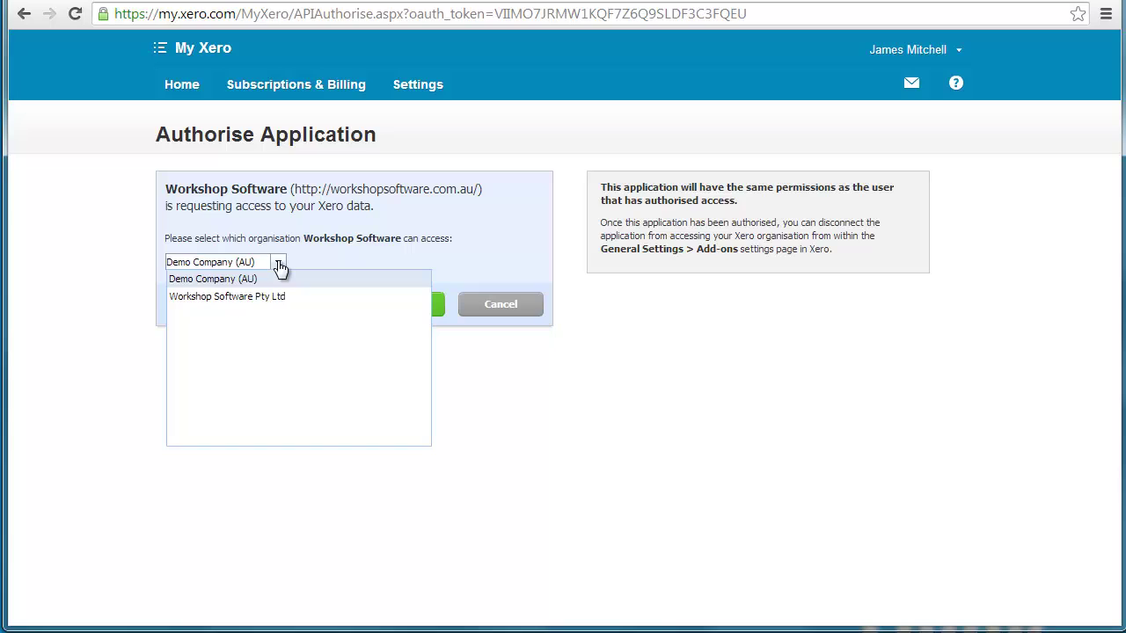
{"action": "left_click", "coordinate": [278, 279]}
{"action": "left_click", "coordinate": [404, 308]}
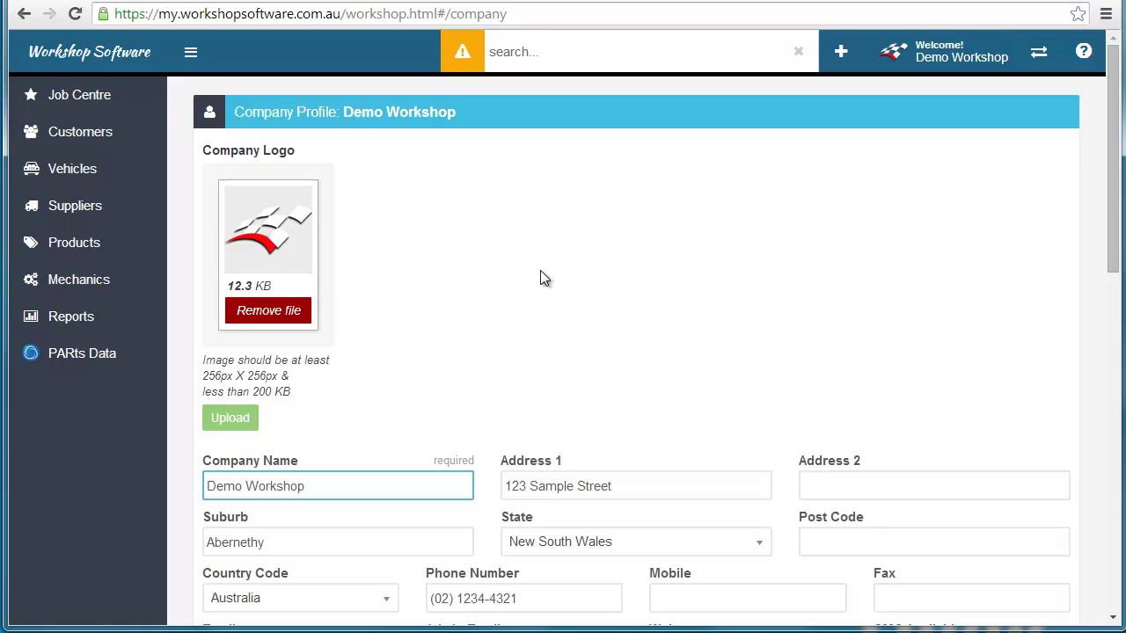
Review the Xero sales, expense, drawings and GST on Income mappings, then save the profile
{"action": "scroll", "coordinate": [540, 272], "scroll_direction": "down", "scroll_amount": 4}
{"action": "scroll", "coordinate": [541, 278], "scroll_direction": "down", "scroll_amount": 2}
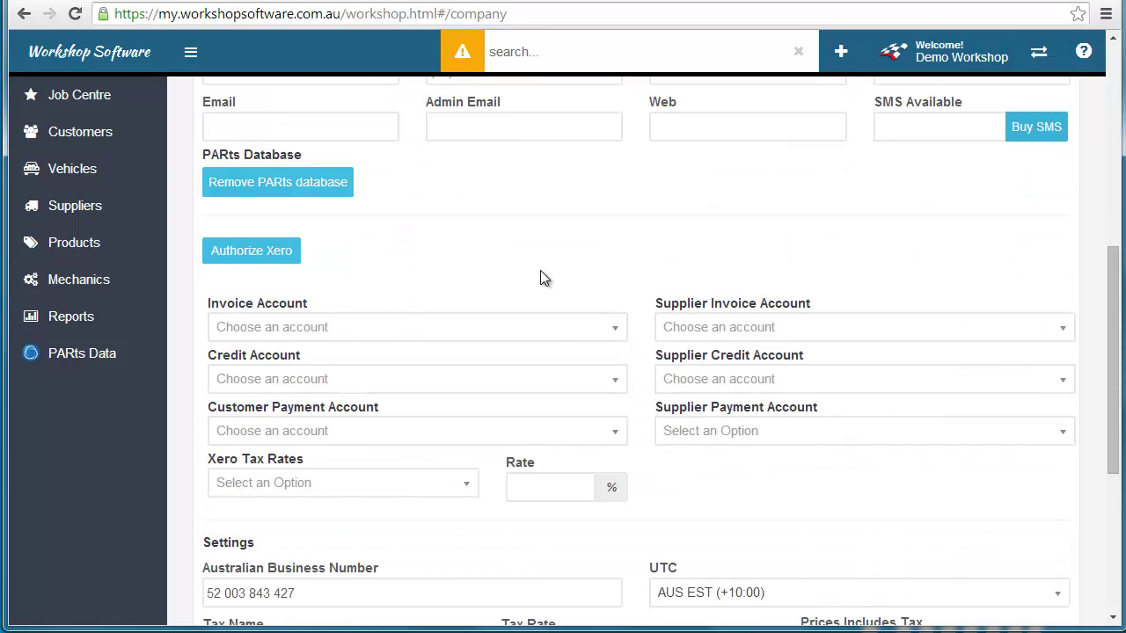
{"action": "scroll", "coordinate": [541, 278], "scroll_direction": "down", "scroll_amount": 1}
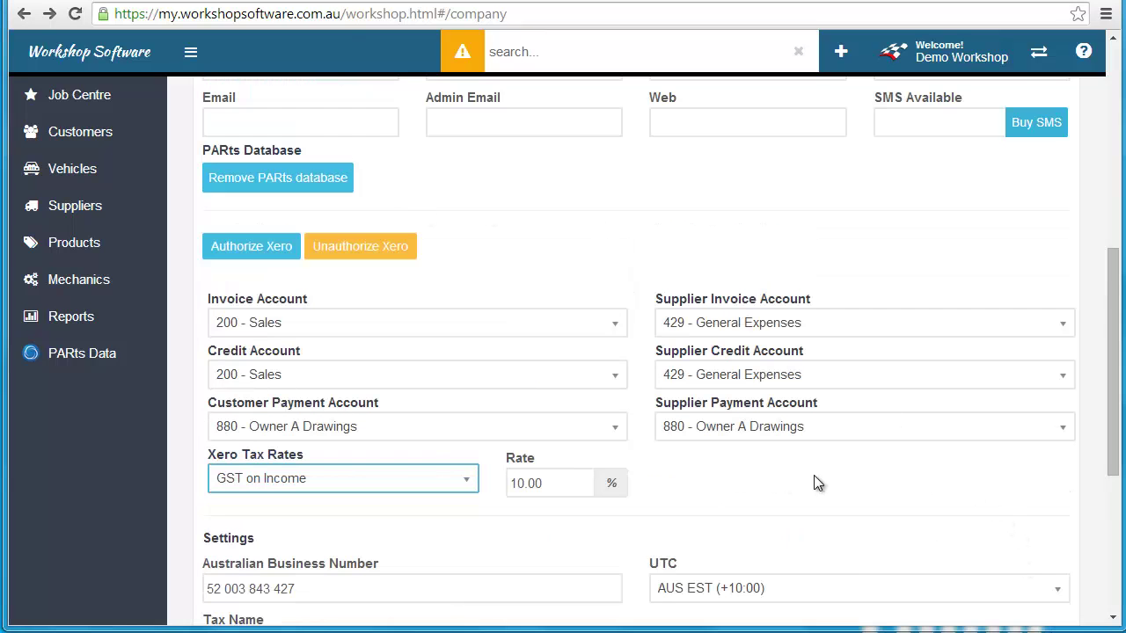
{"action": "scroll", "coordinate": [814, 482], "scroll_direction": "up", "scroll_amount": 1}
{"action": "scroll", "coordinate": [831, 481], "scroll_direction": "down", "scroll_amount": 5}
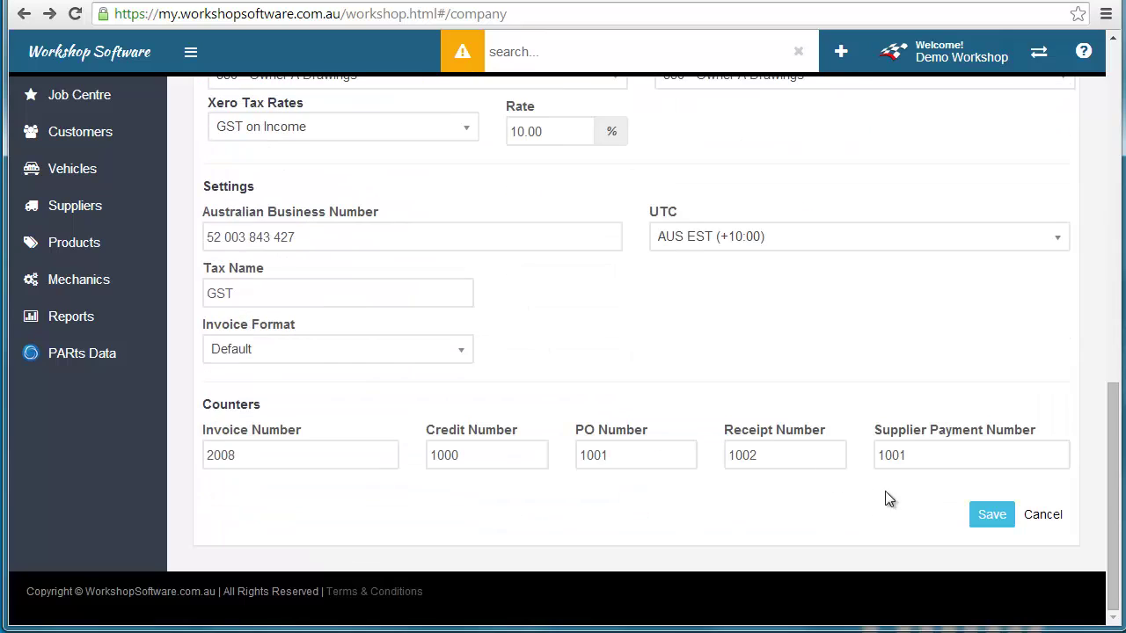
{"action": "left_click", "coordinate": [987, 516]}
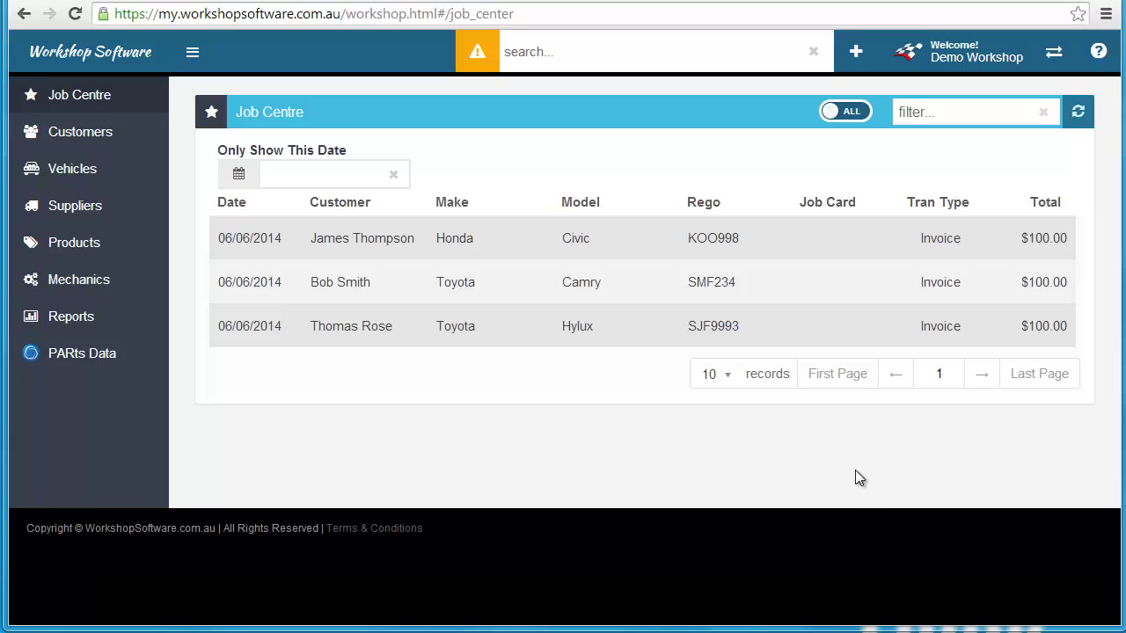
Add a new customer with the customer's first and last name and contact details, then save
{"action": "left_click", "coordinate": [59, 133]}
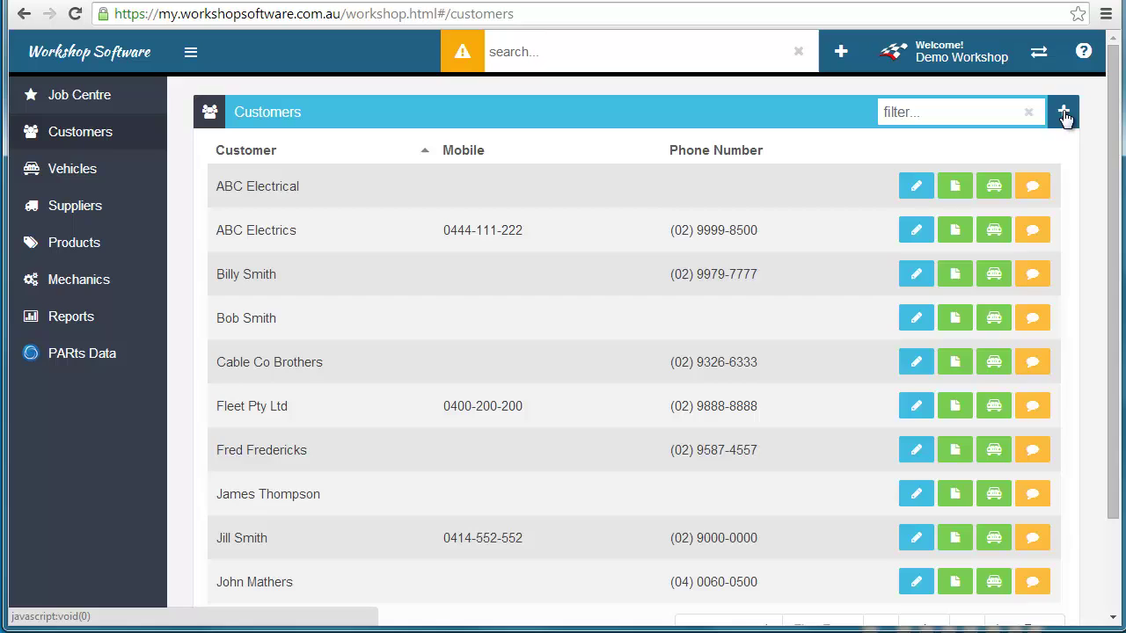
{"action": "left_click", "coordinate": [1063, 113]}
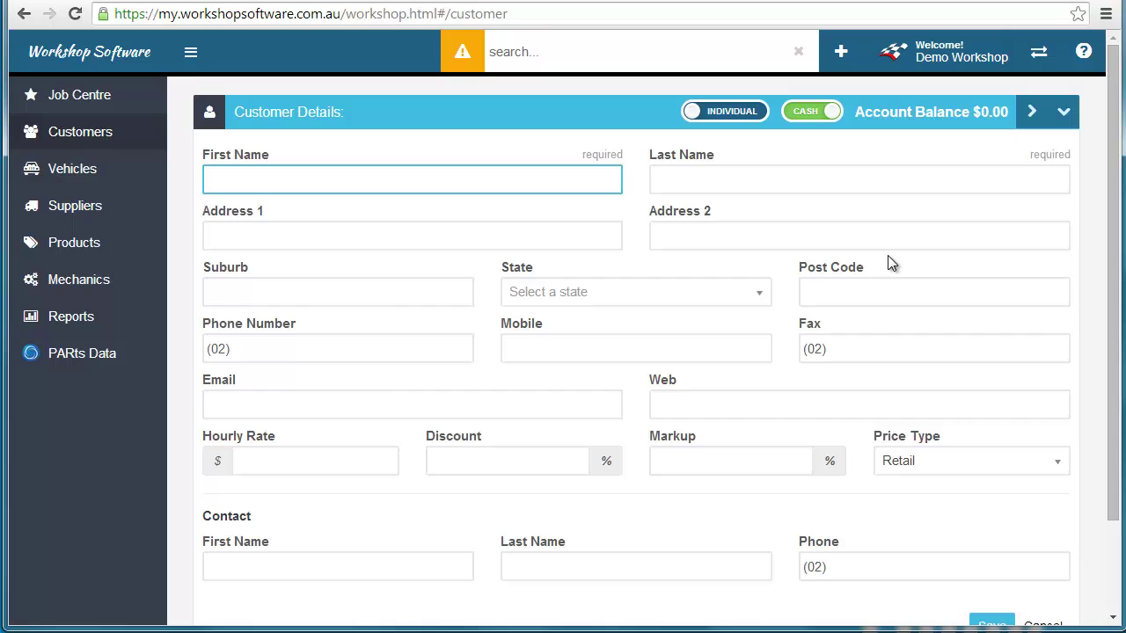
{"action": "type", "text": "Mary"}
{"action": "key", "text": "Tab"}
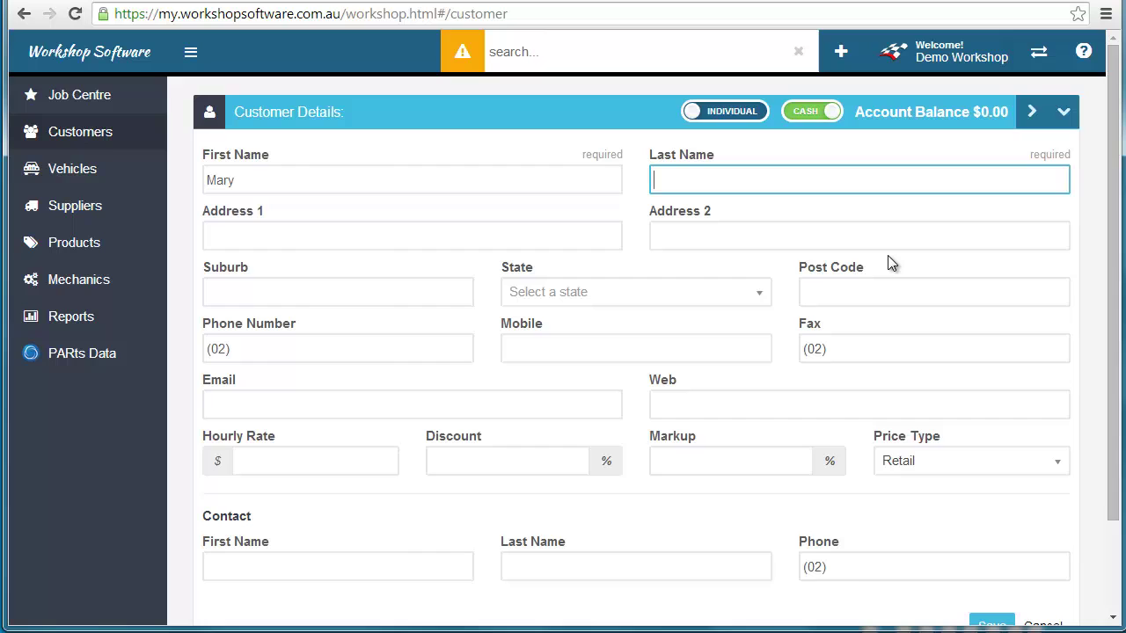
{"action": "type", "text": "Smith"}
{"action": "key", "text": "Tab"}
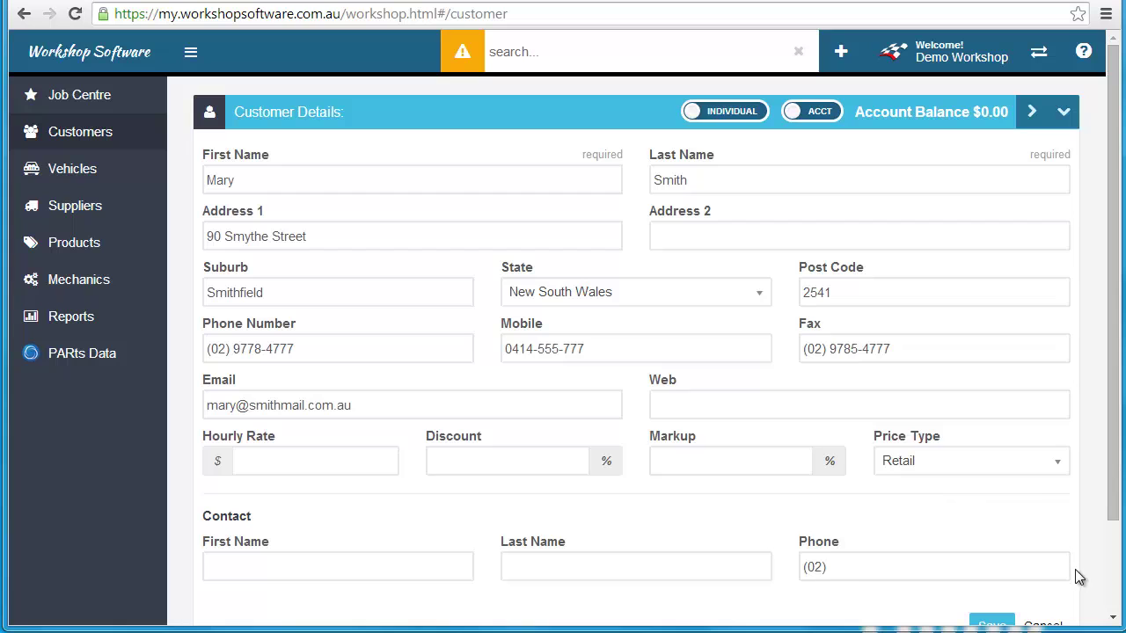
{"action": "scroll", "coordinate": [1020, 581], "scroll_direction": "down", "scroll_amount": 3}
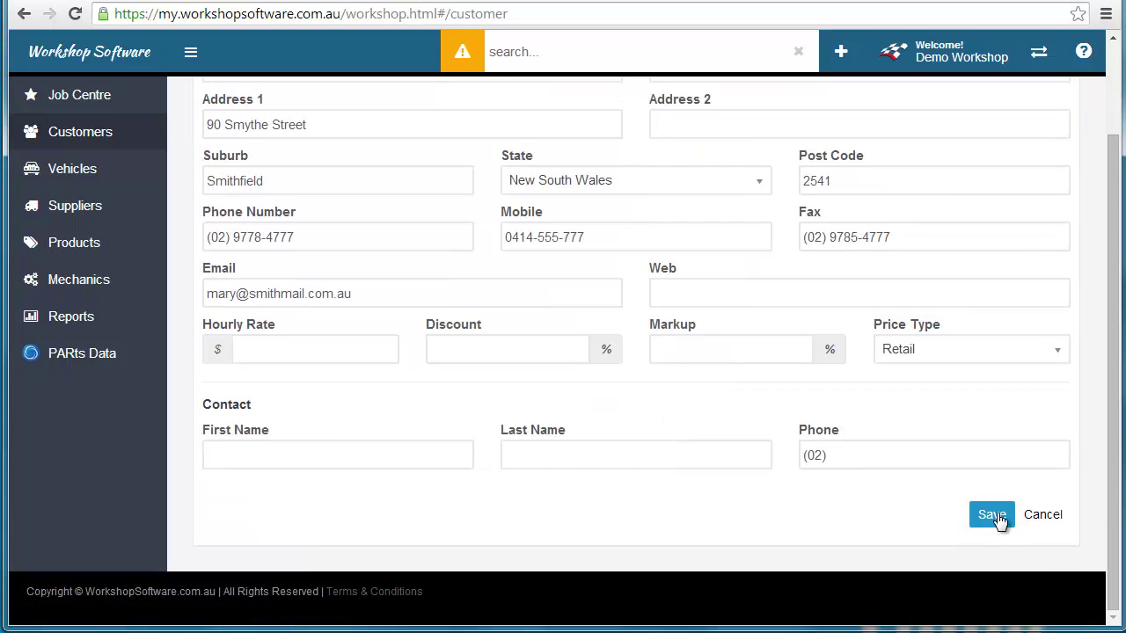
{"action": "left_click", "coordinate": [991, 514]}
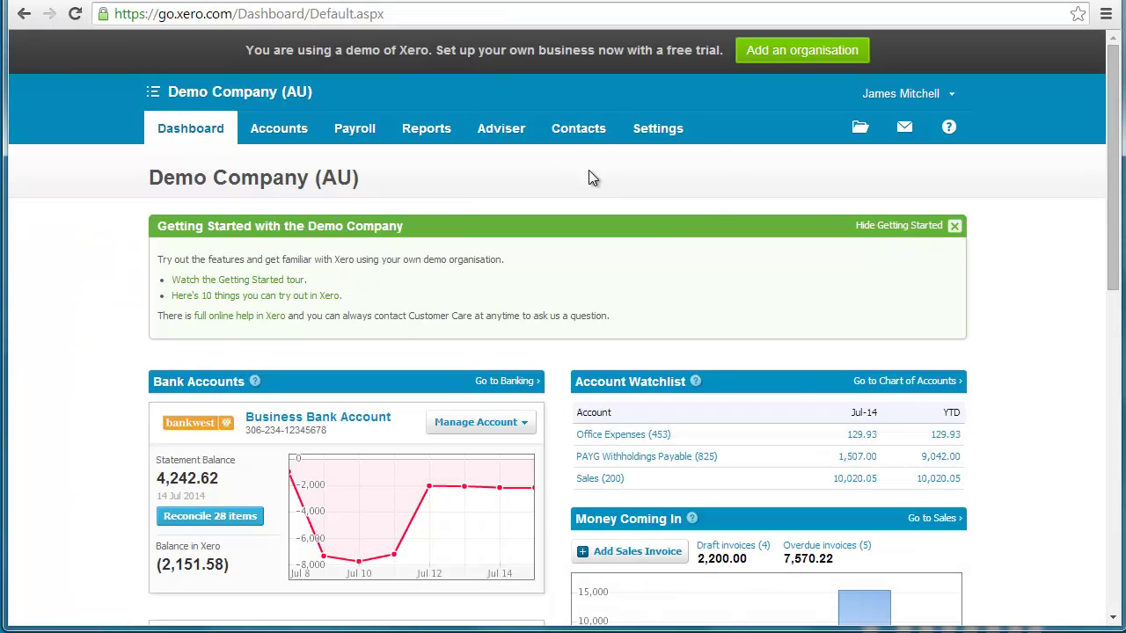
Show Xero's All Contacts list filtered to names starting with M
{"action": "left_click", "coordinate": [578, 127]}
{"action": "left_click", "coordinate": [583, 166]}
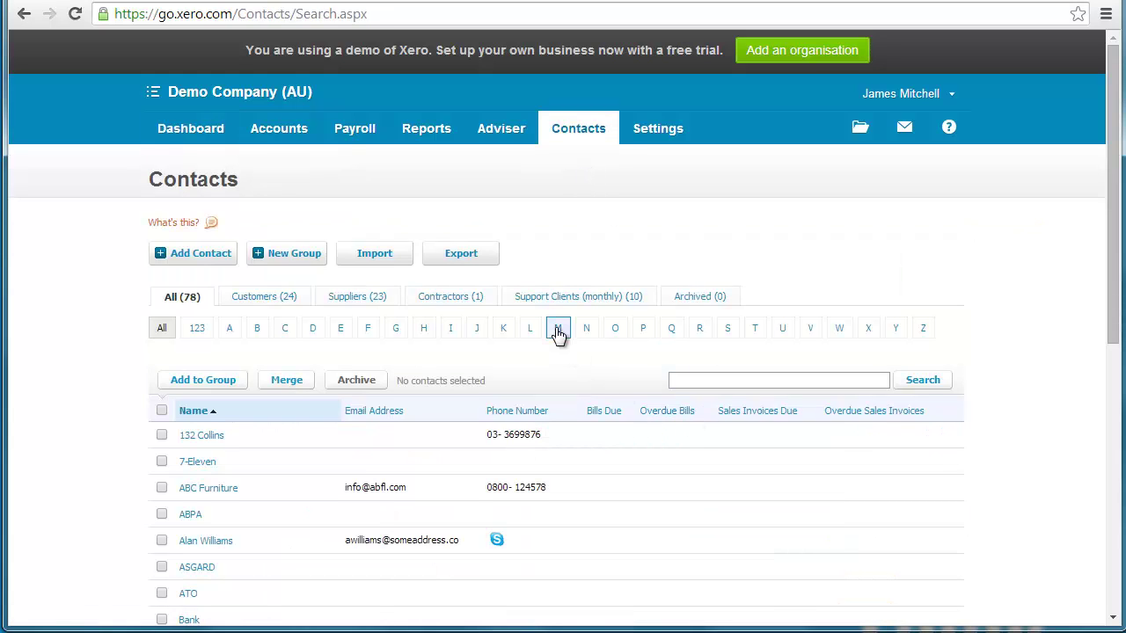
{"action": "left_click", "coordinate": [557, 331]}
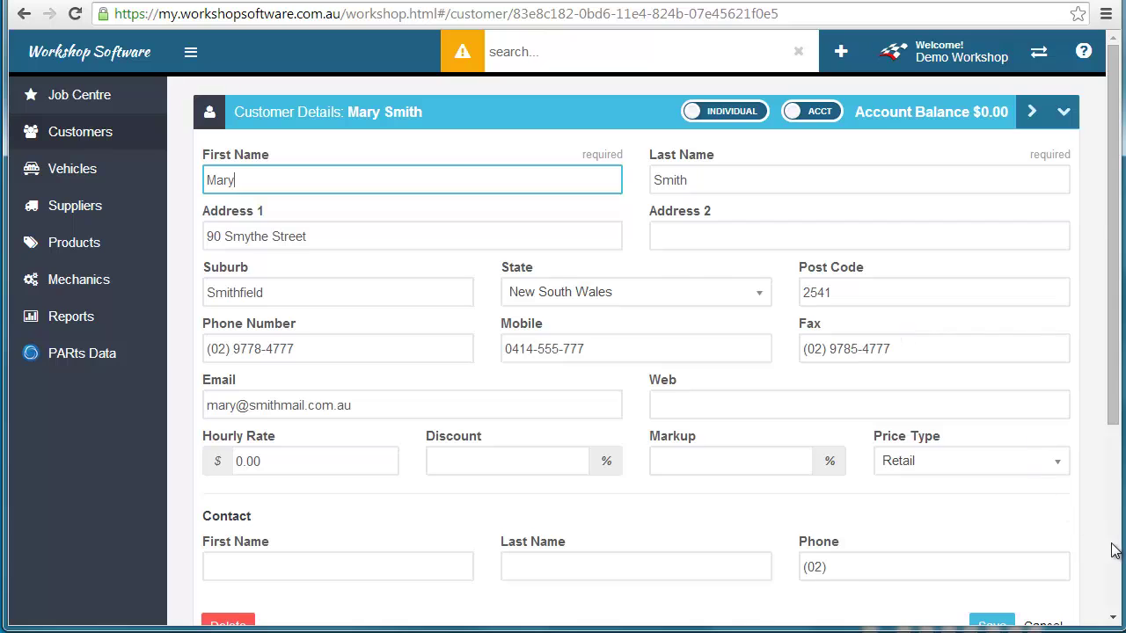
Start a new customer invoice with a LAB Labour line at quantity 4
{"action": "scroll", "coordinate": [1115, 550], "scroll_direction": "down", "scroll_amount": 4}
{"action": "left_click", "coordinate": [1033, 475]}
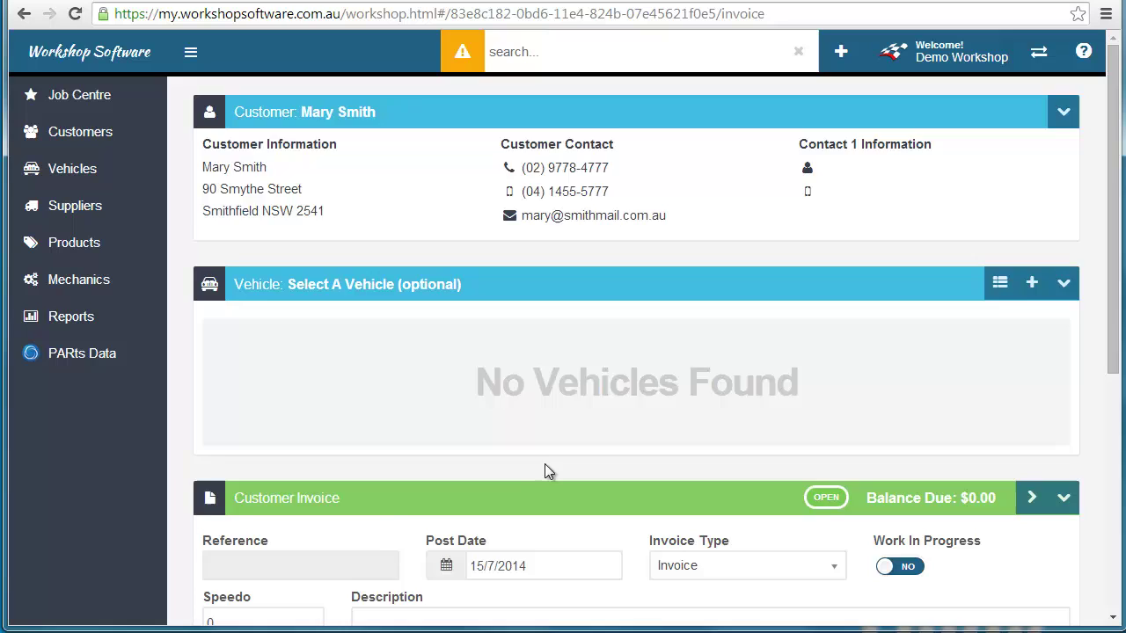
{"action": "scroll", "coordinate": [519, 464], "scroll_direction": "down", "scroll_amount": 3}
{"action": "left_click", "coordinate": [331, 440]}
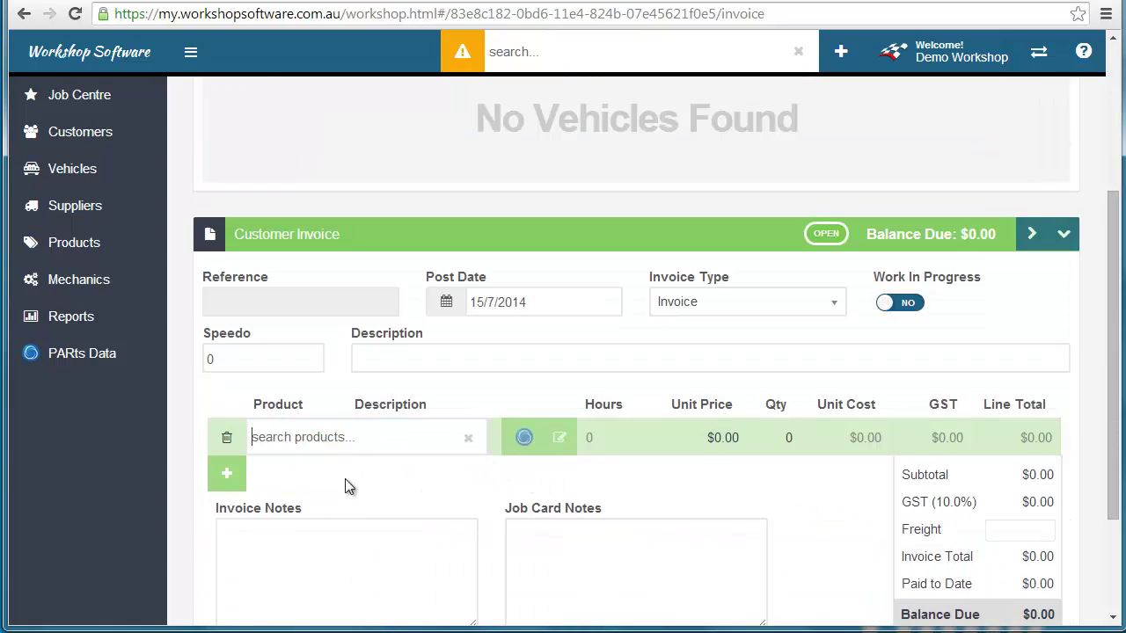
{"action": "type", "text": "lab"}
{"action": "key", "text": "Return"}
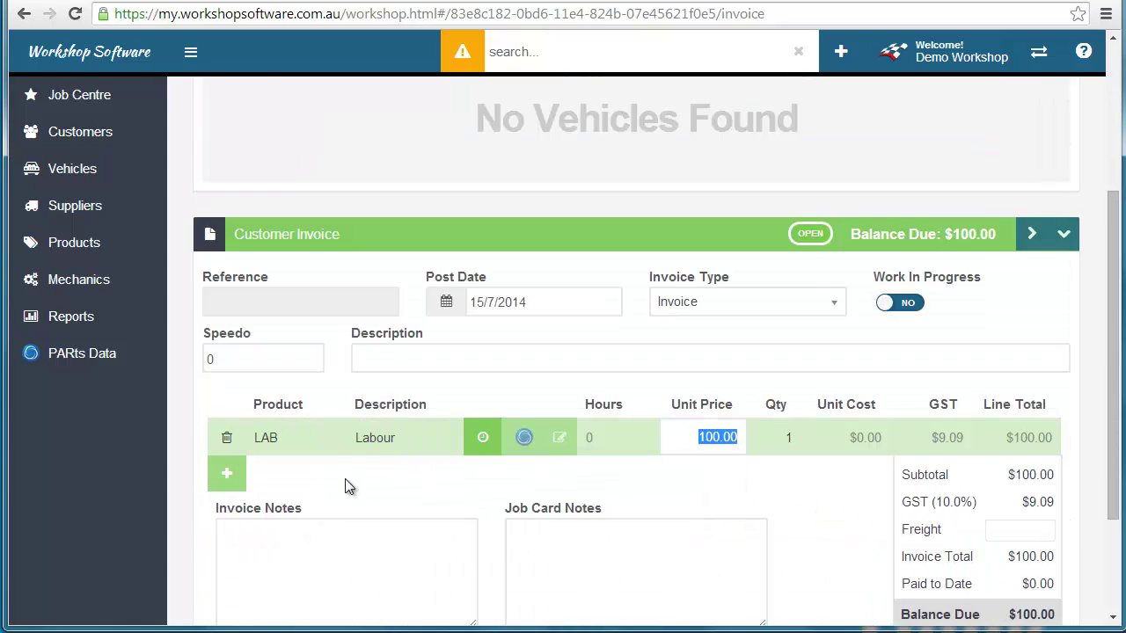
{"action": "key", "text": "Tab"}
{"action": "type", "text": "4"}
Process the $400.00 labour invoice and confirm
{"action": "left_click", "coordinate": [344, 479]}
{"action": "scroll", "coordinate": [795, 510], "scroll_direction": "down", "scroll_amount": 2}
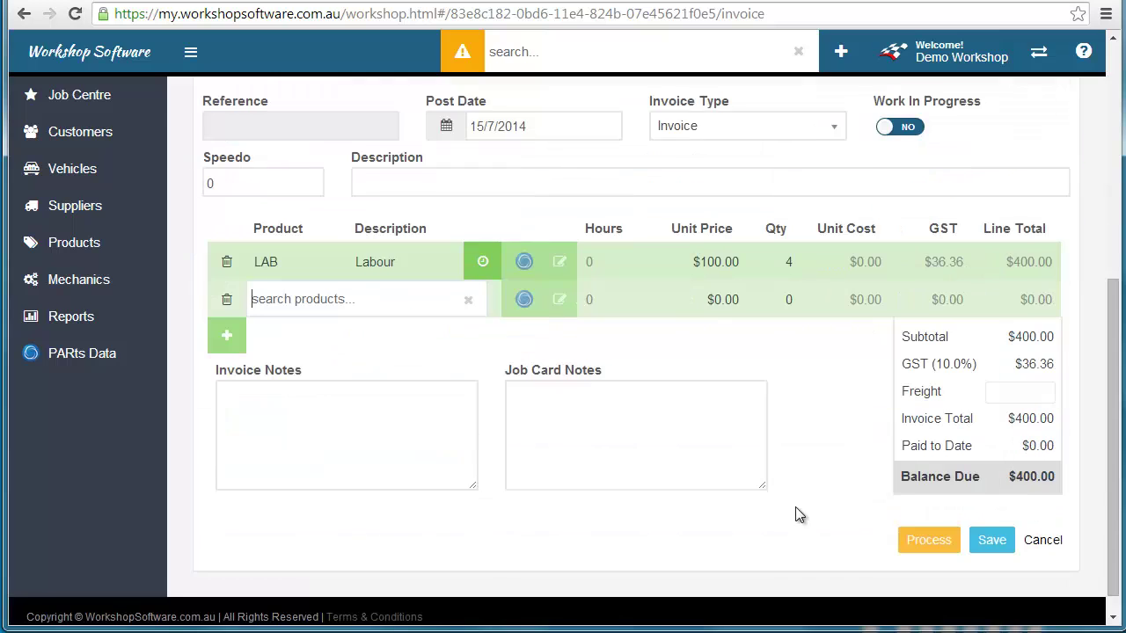
{"action": "scroll", "coordinate": [937, 554], "scroll_direction": "down", "scroll_amount": 2}
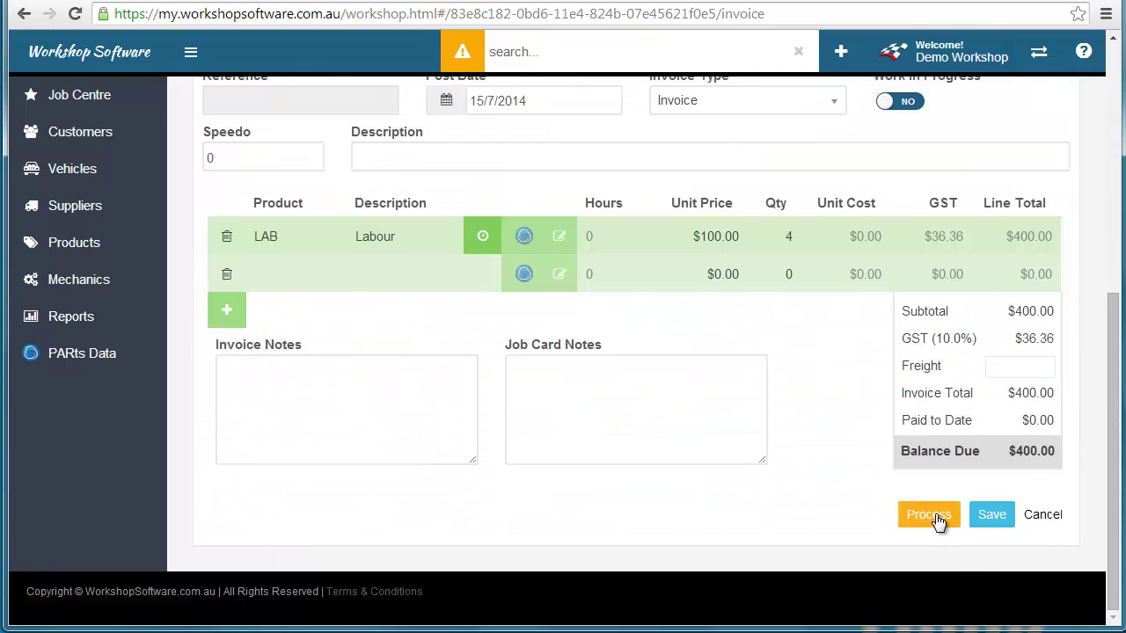
{"action": "left_click", "coordinate": [928, 515]}
{"action": "left_click", "coordinate": [662, 214]}
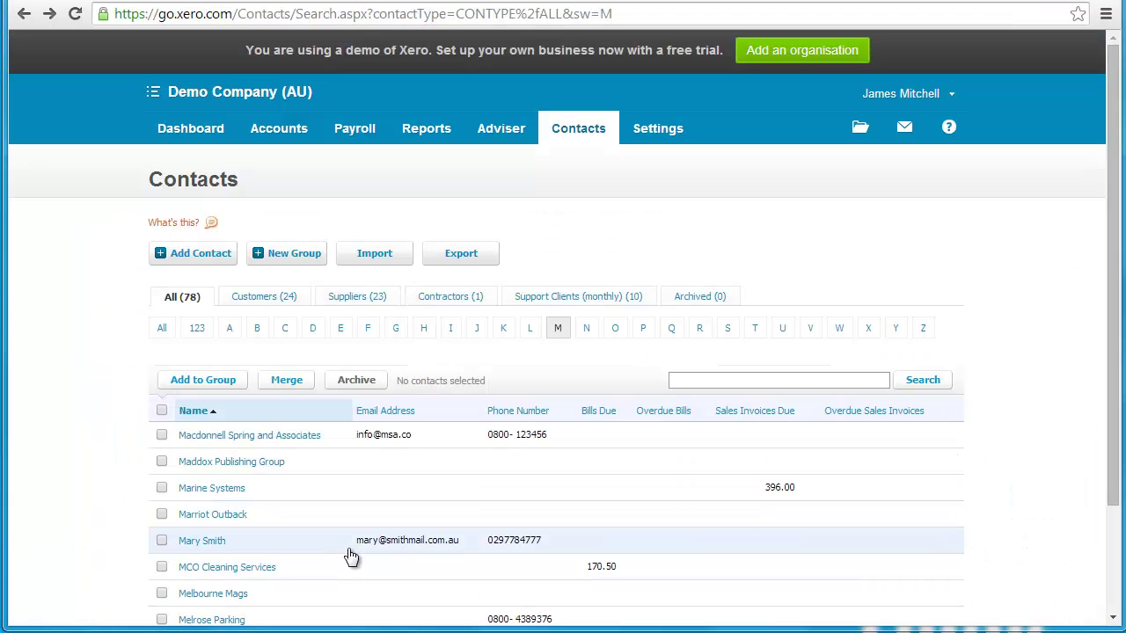
Open the customer's Xero contact and view recent invoices, showing WI-2010 at 436.36
{"action": "left_click", "coordinate": [199, 542]}
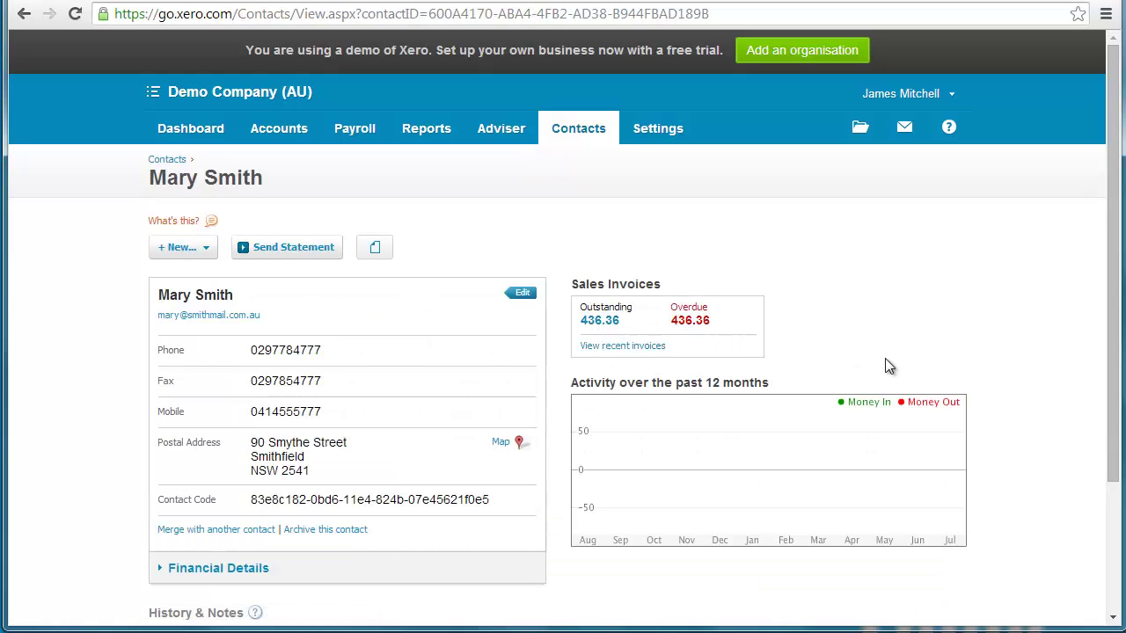
{"action": "left_click", "coordinate": [626, 348]}
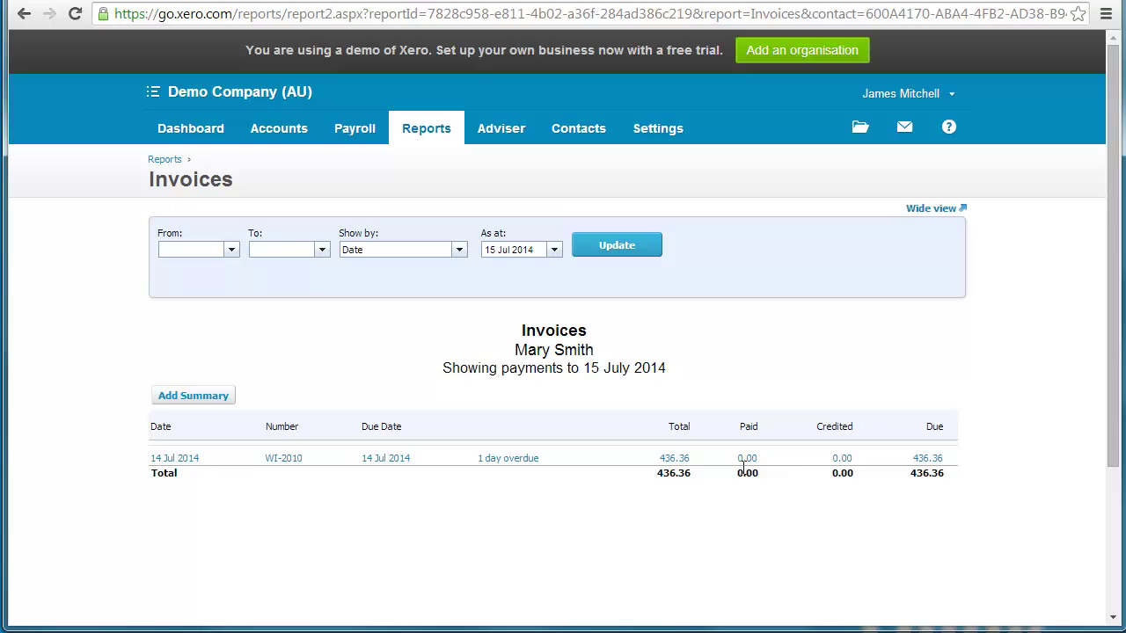
{"action": "mouse_move", "coordinate": [270, 468]}
Return to Workshop Software's invoice 2010 showing $400.00 total and $400.00 due
{"action": "left_click", "coordinate": [121, 3]}
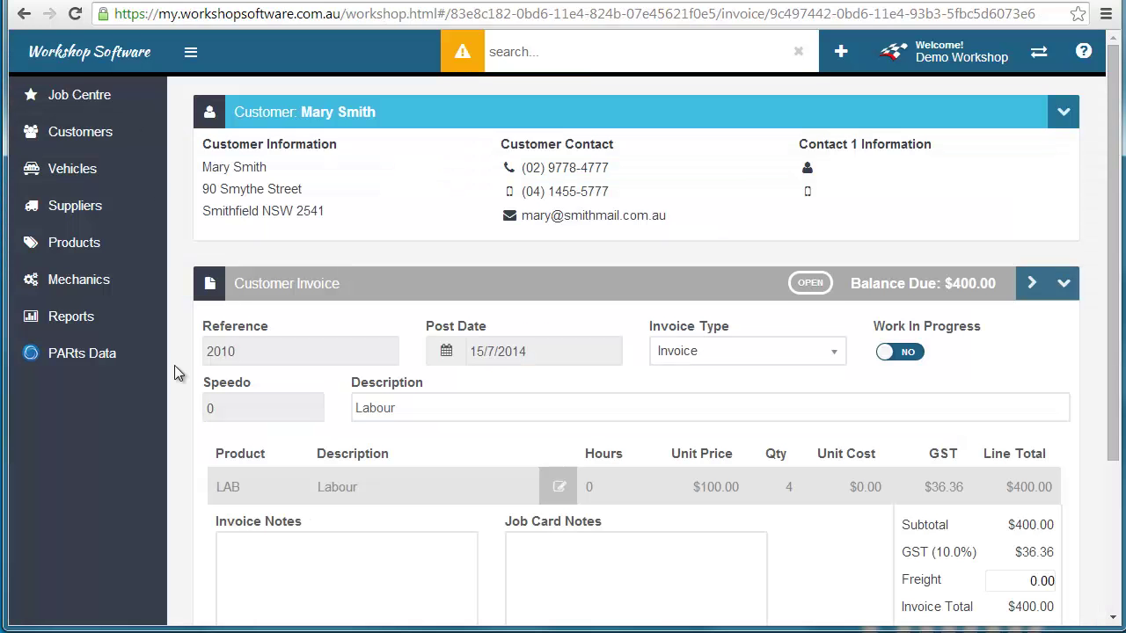